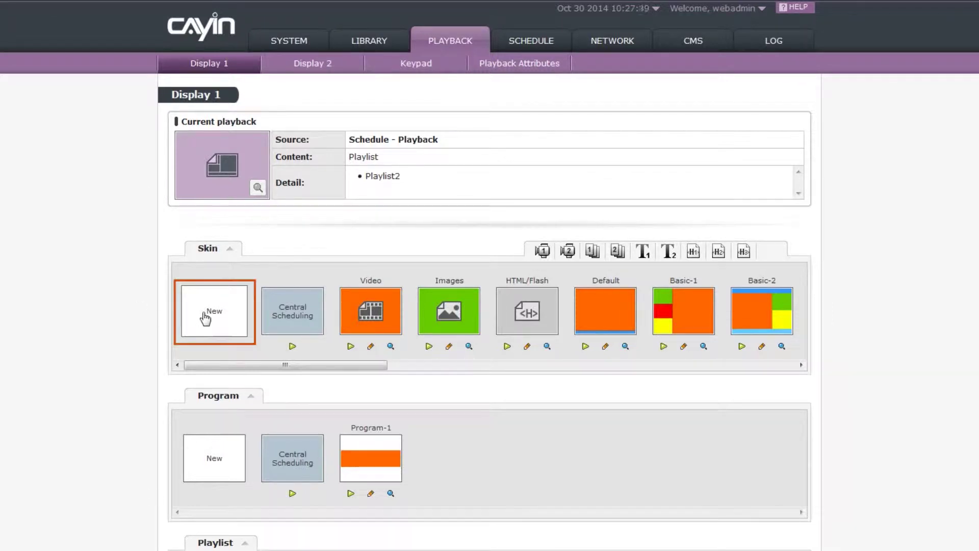
From the Library's Skin list, start a new skin, Skin-17, in the Skin Editor.
{"action": "left_click", "coordinate": [370, 41]}
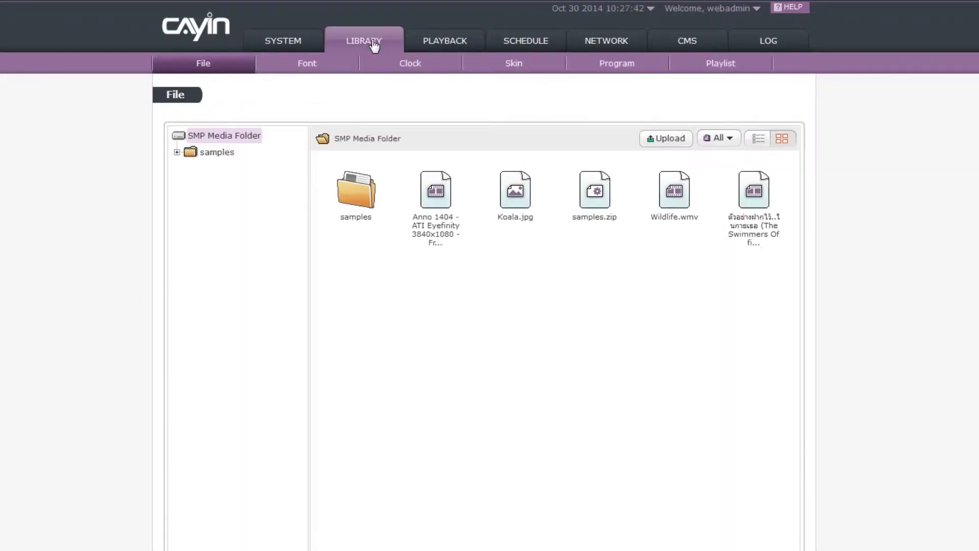
{"action": "left_click", "coordinate": [495, 70]}
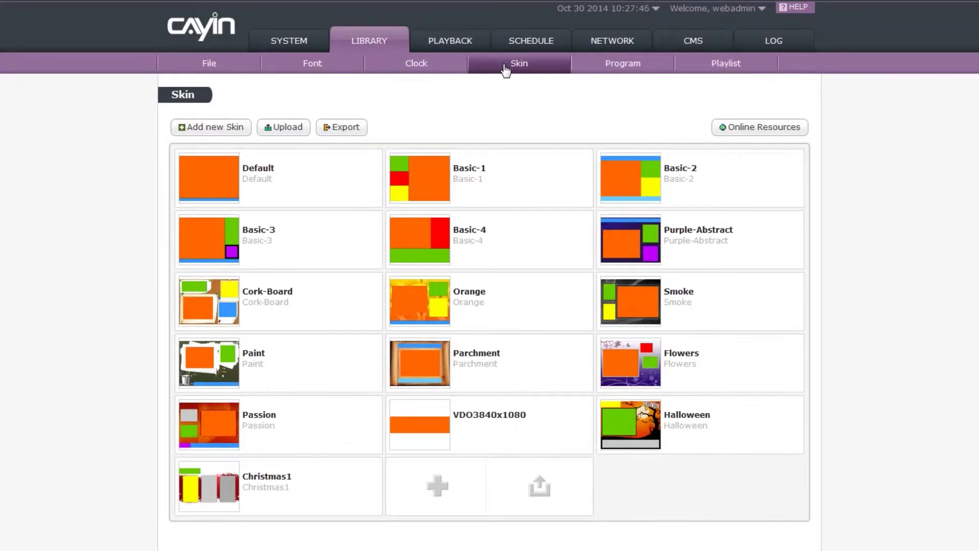
{"action": "left_click", "coordinate": [226, 129]}
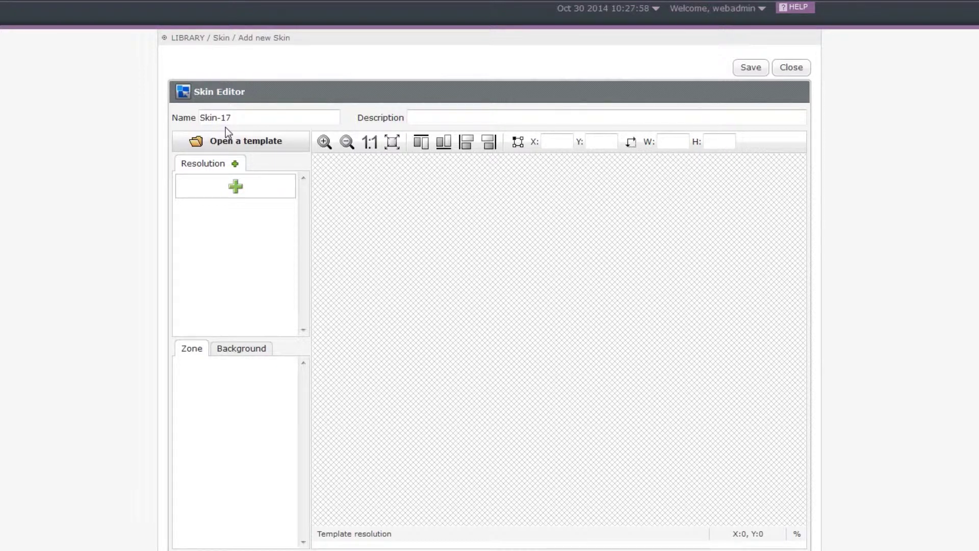
Apply the Christmas1 template and confirm discarding the unsaved Skin-17 draft.
{"action": "left_click", "coordinate": [232, 141]}
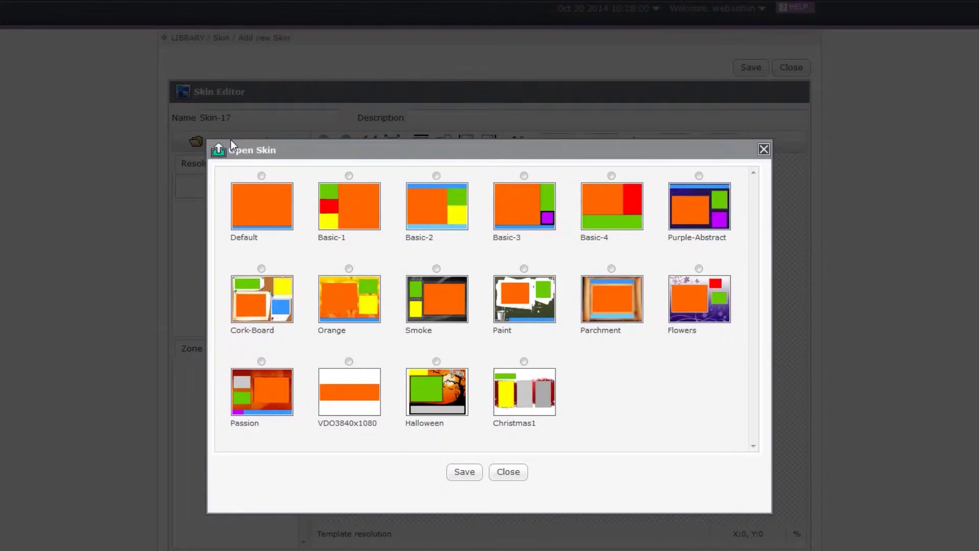
{"action": "left_click", "coordinate": [504, 383]}
{"action": "left_click", "coordinate": [464, 470]}
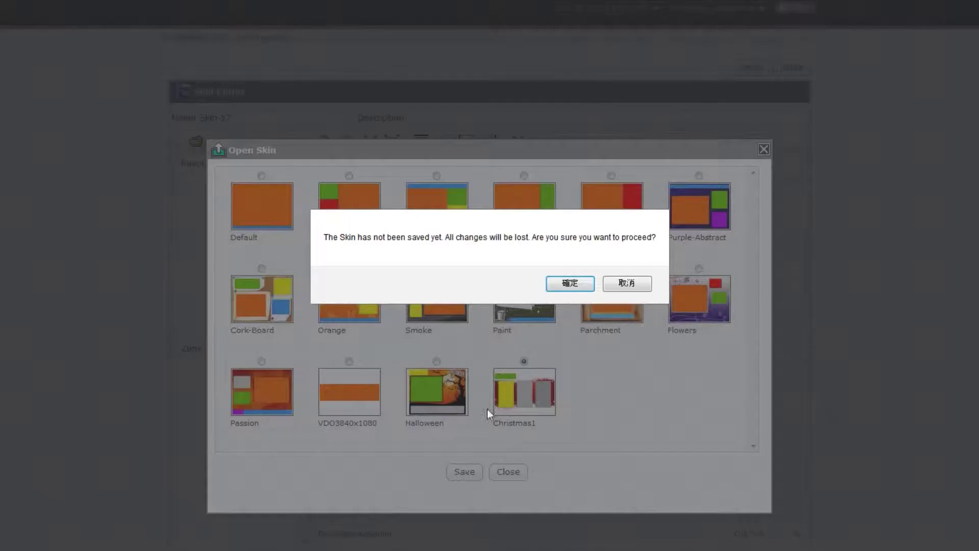
{"action": "left_click", "coordinate": [567, 284]}
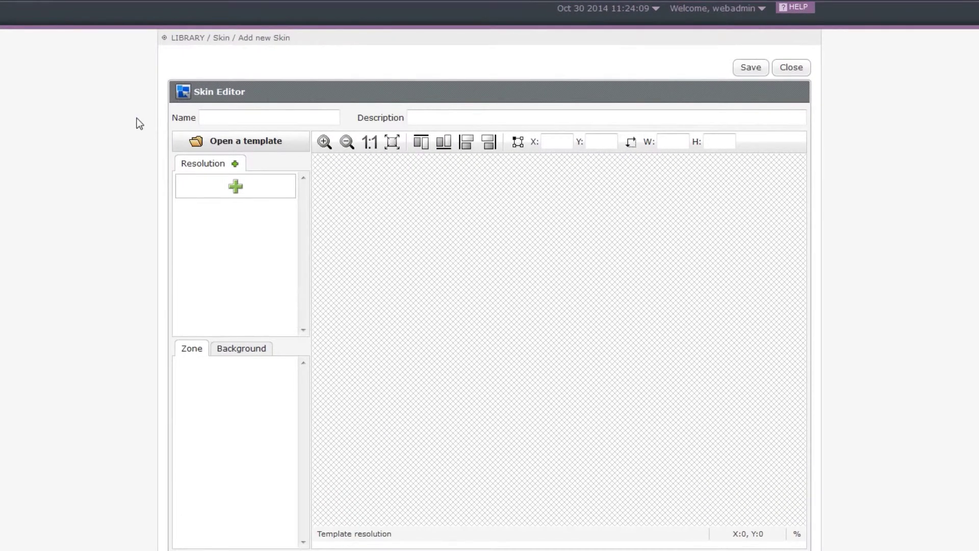
Name the skin 'skin' with the description 'hotel'.
{"action": "left_click", "coordinate": [215, 116]}
{"action": "type", "text": "skin"}
{"action": "key", "text": "Tab"}
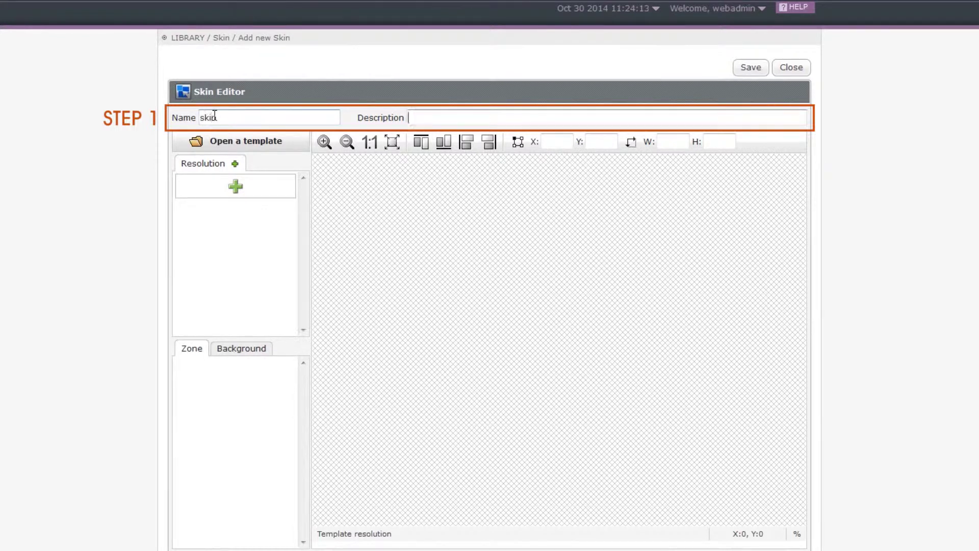
{"action": "type", "text": "hotel"}
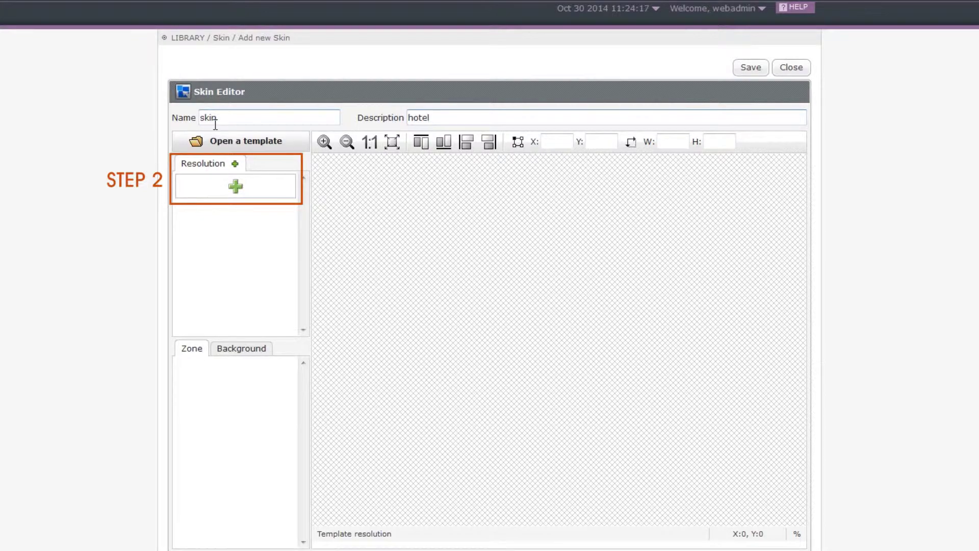
Add a 1920x1080 single-screen landscape resolution to the skin.
{"action": "left_click", "coordinate": [214, 184]}
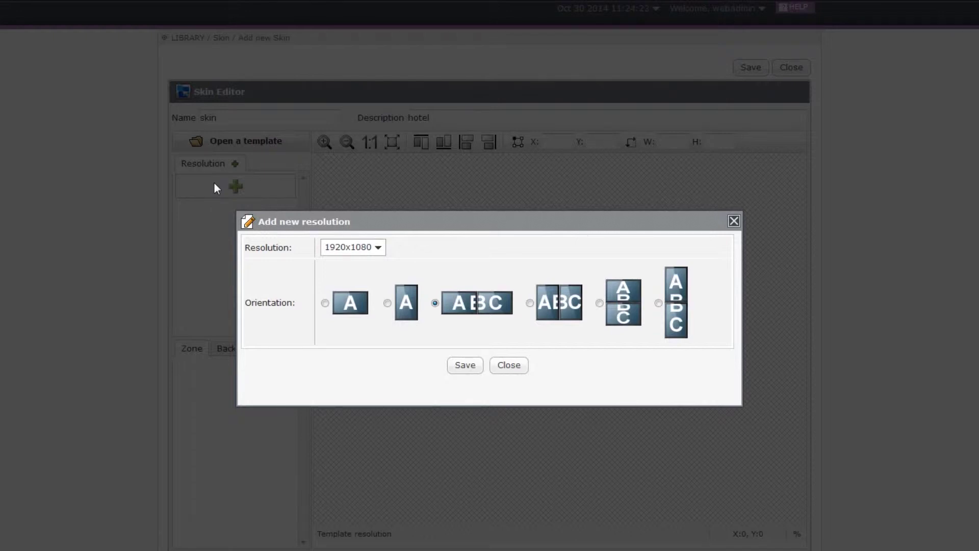
{"action": "left_click", "coordinate": [352, 248]}
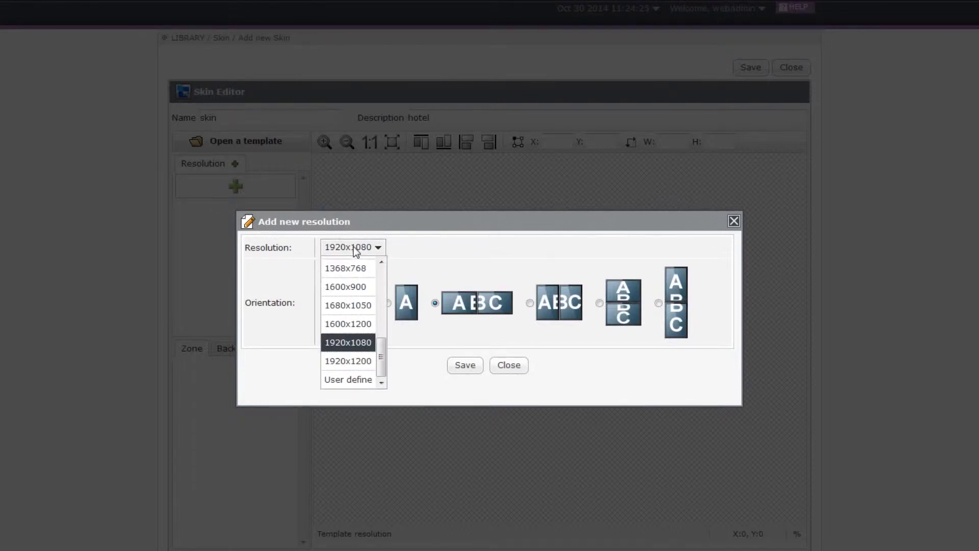
{"action": "left_click", "coordinate": [349, 342]}
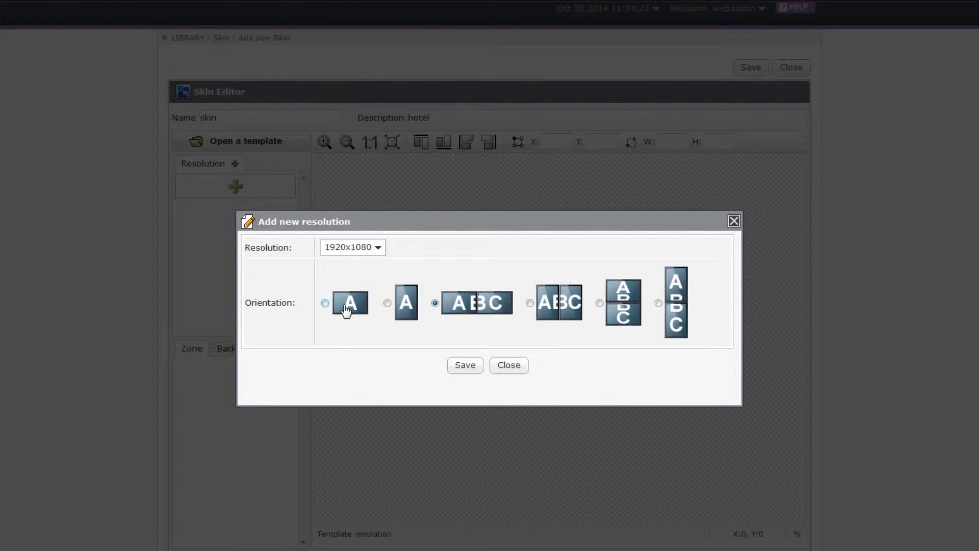
{"action": "left_click", "coordinate": [347, 309]}
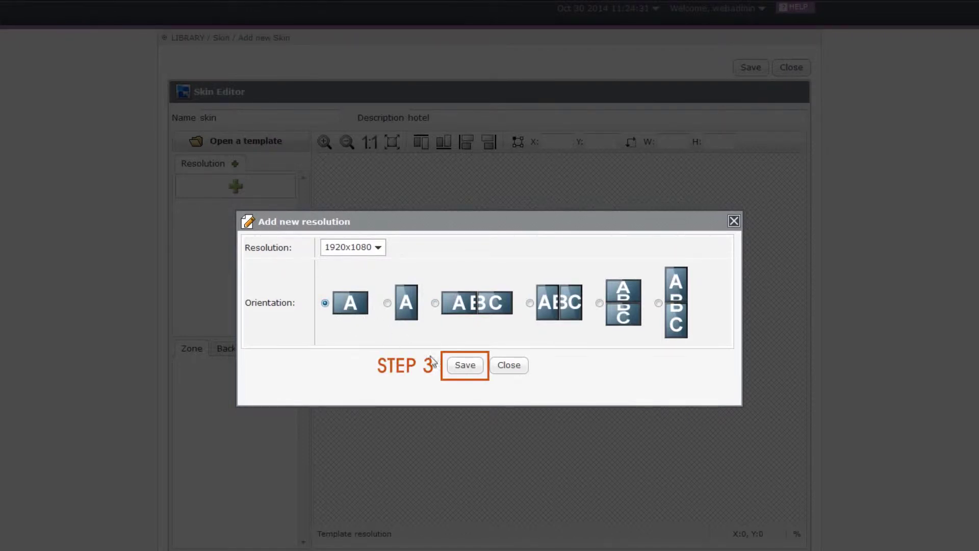
{"action": "left_click", "coordinate": [465, 365]}
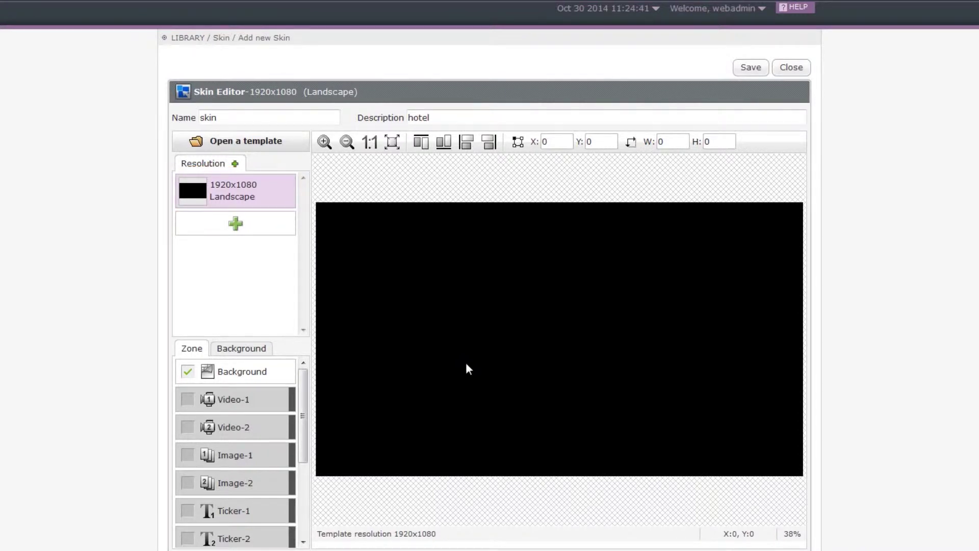
Add a 1920x1200 landscape resolution and upload Background.jpg as the 1920x1080 background.
{"action": "left_click", "coordinate": [273, 229]}
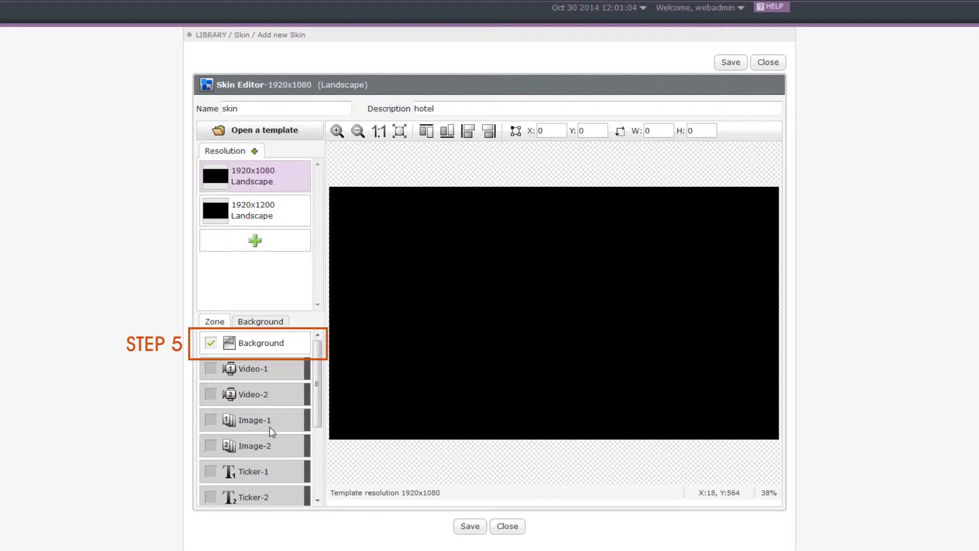
{"action": "left_click", "coordinate": [276, 345]}
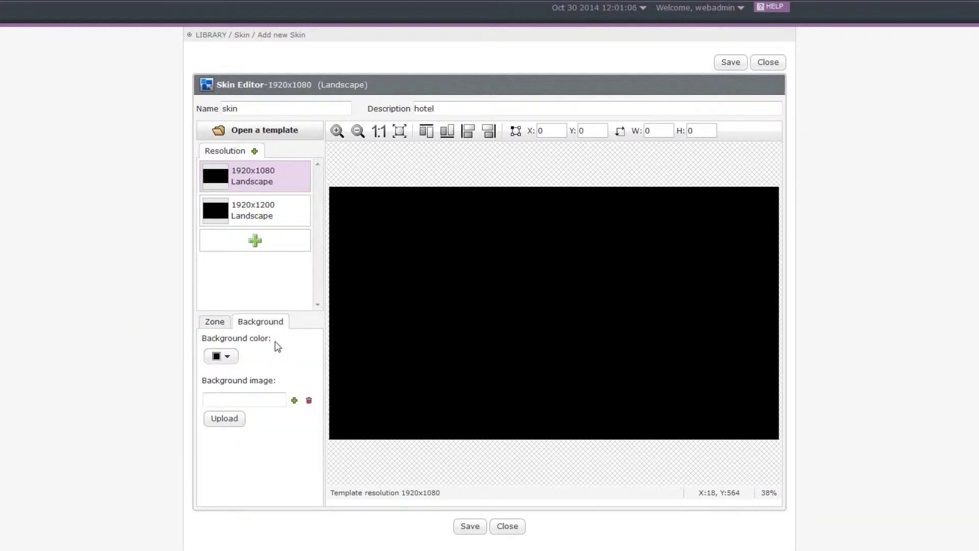
{"action": "left_click", "coordinate": [226, 356]}
{"action": "left_click", "coordinate": [227, 356]}
{"action": "left_click", "coordinate": [294, 399]}
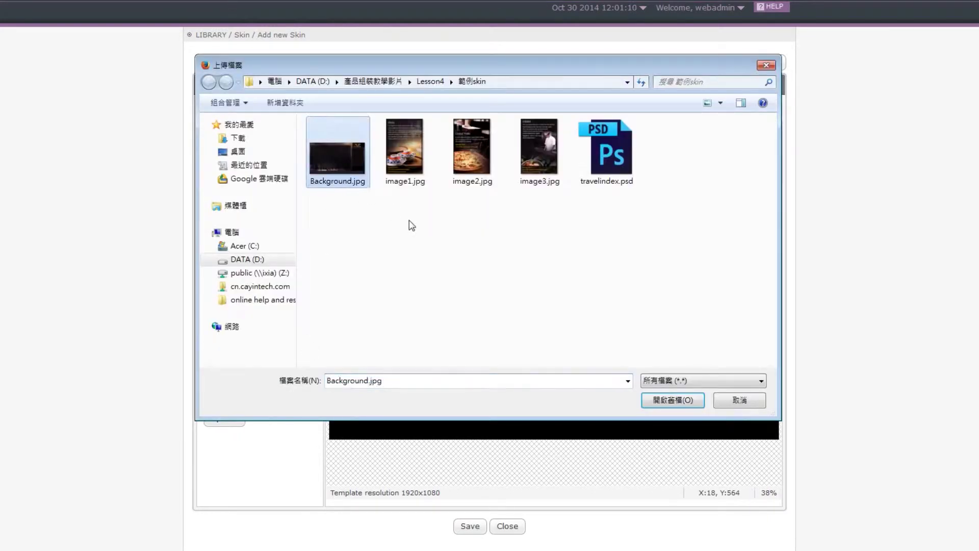
{"action": "left_click", "coordinate": [670, 401]}
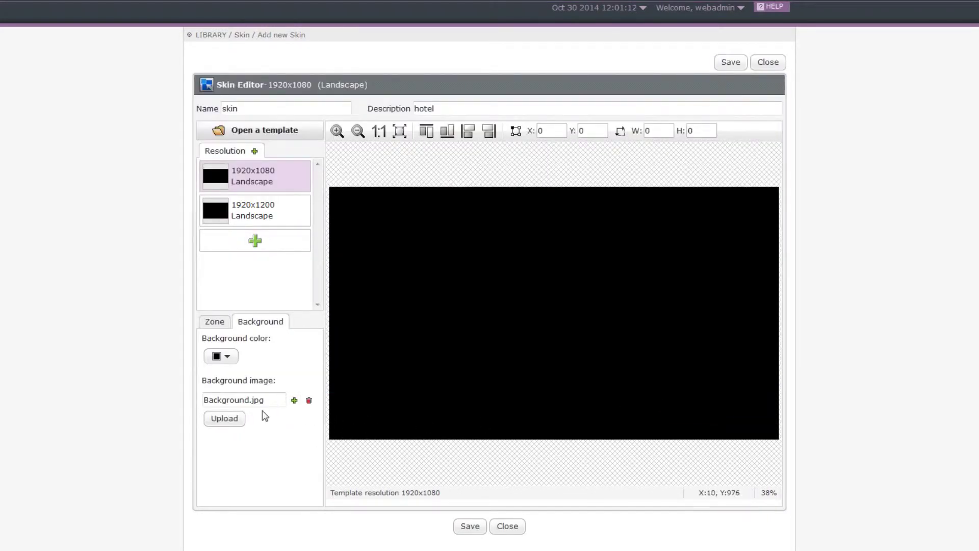
{"action": "left_click", "coordinate": [232, 419]}
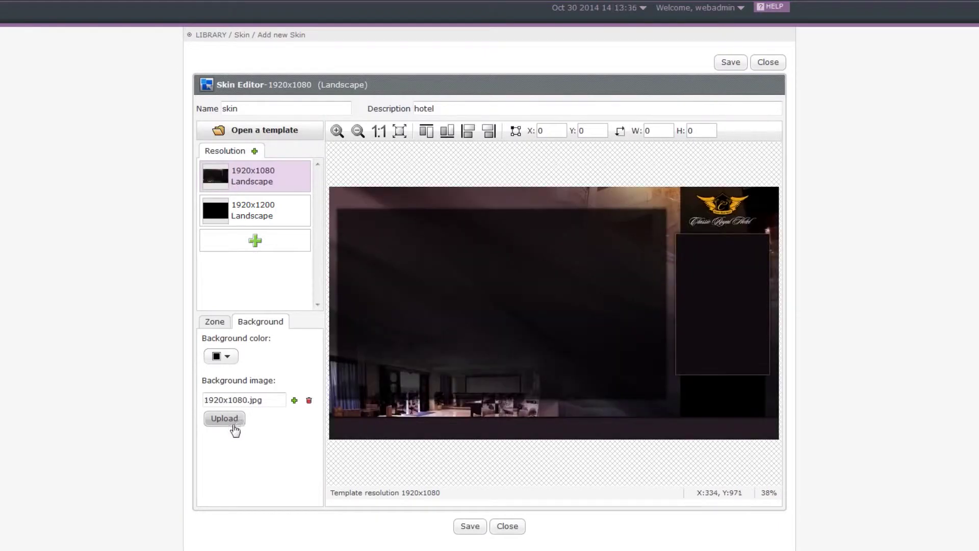
Add the Video-1 zone and fit it over the large left frame.
{"action": "left_click", "coordinate": [215, 324]}
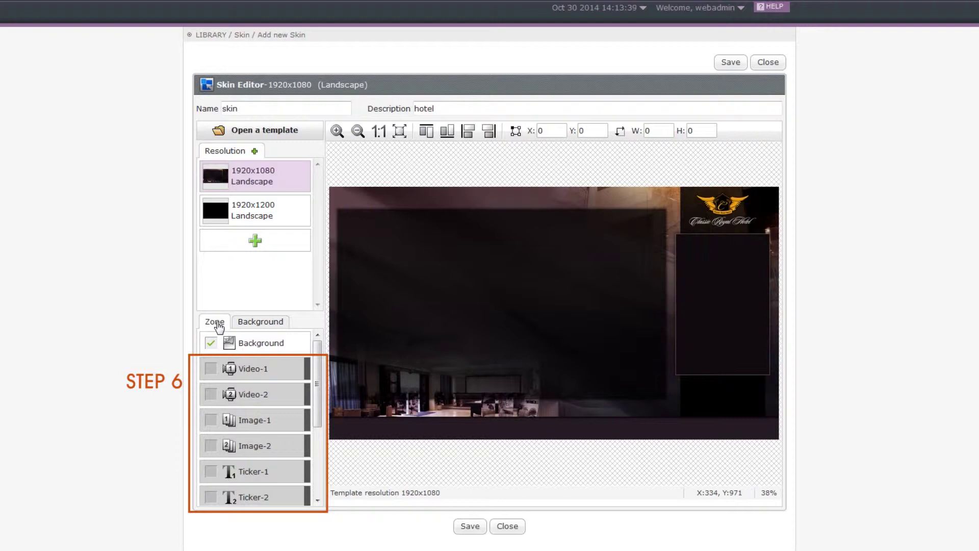
{"action": "left_click", "coordinate": [210, 369]}
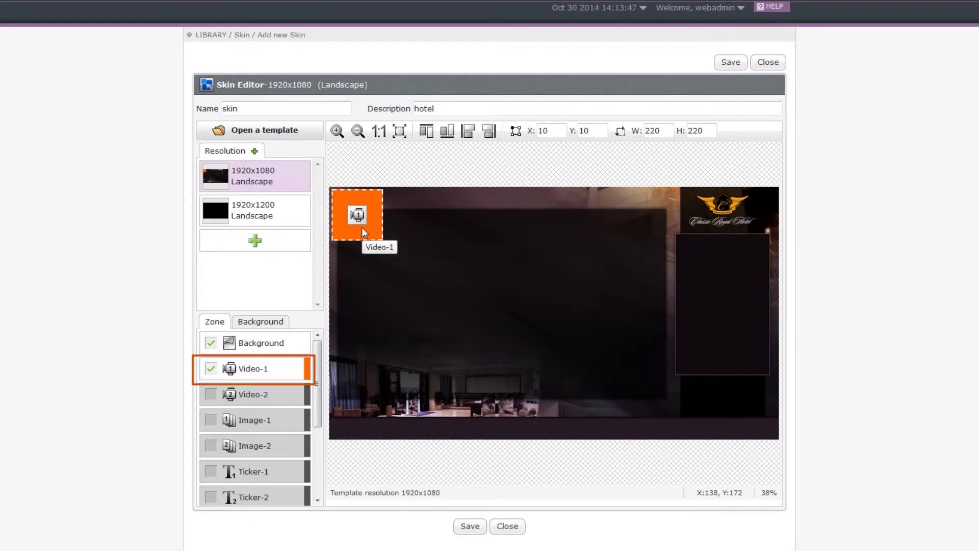
{"action": "left_click_drag", "start_coordinate": [362, 228], "coordinate": [657, 390]}
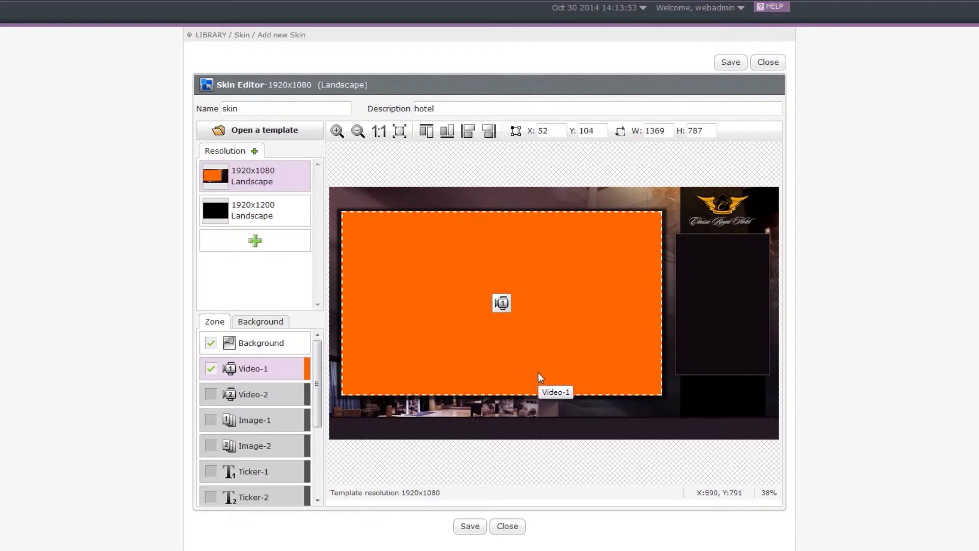
{"action": "left_click", "coordinate": [210, 369]}
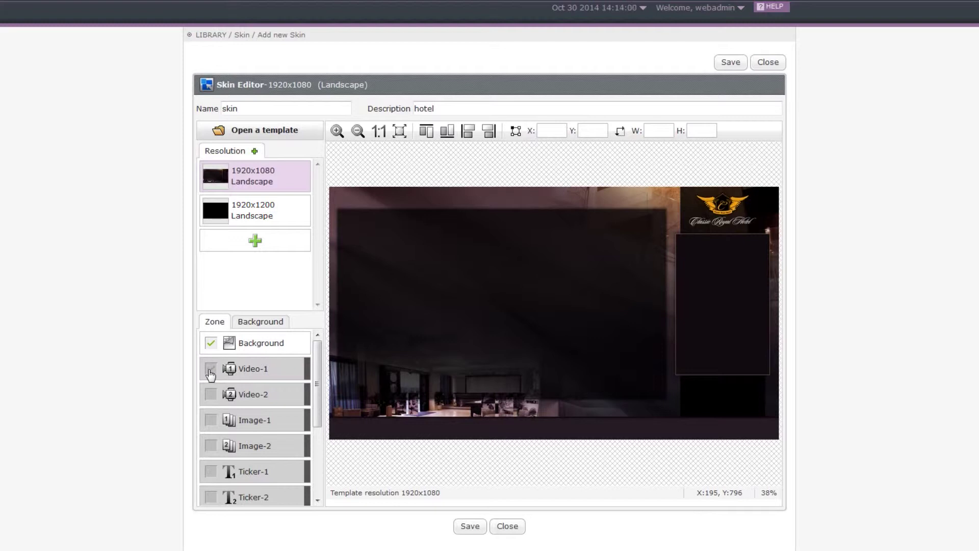
{"action": "left_click", "coordinate": [210, 369]}
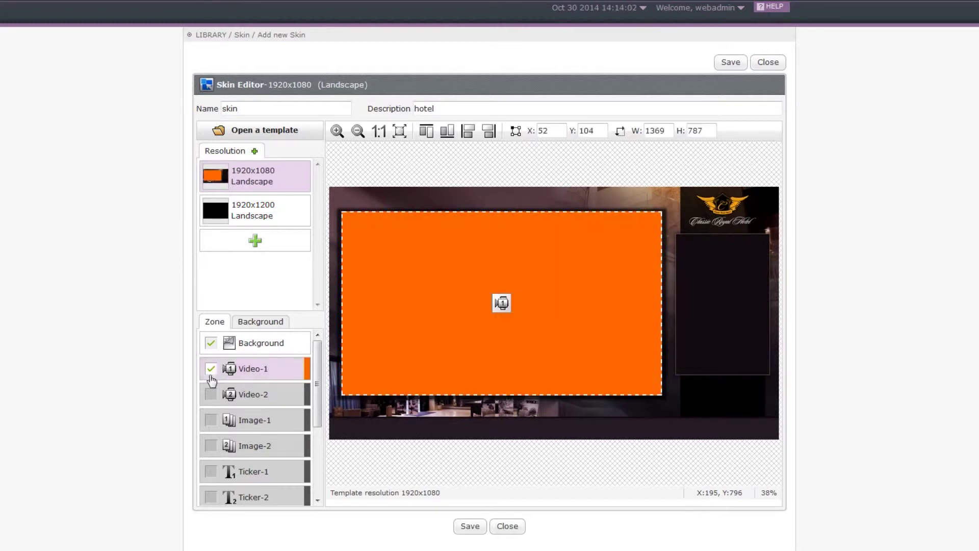
Add the Image-1 zone and place it in the right dark panel.
{"action": "left_click", "coordinate": [210, 420]}
{"action": "left_click_drag", "start_coordinate": [385, 224], "coordinate": [572, 276]}
{"action": "left_click_drag", "start_coordinate": [633, 279], "coordinate": [767, 373]}
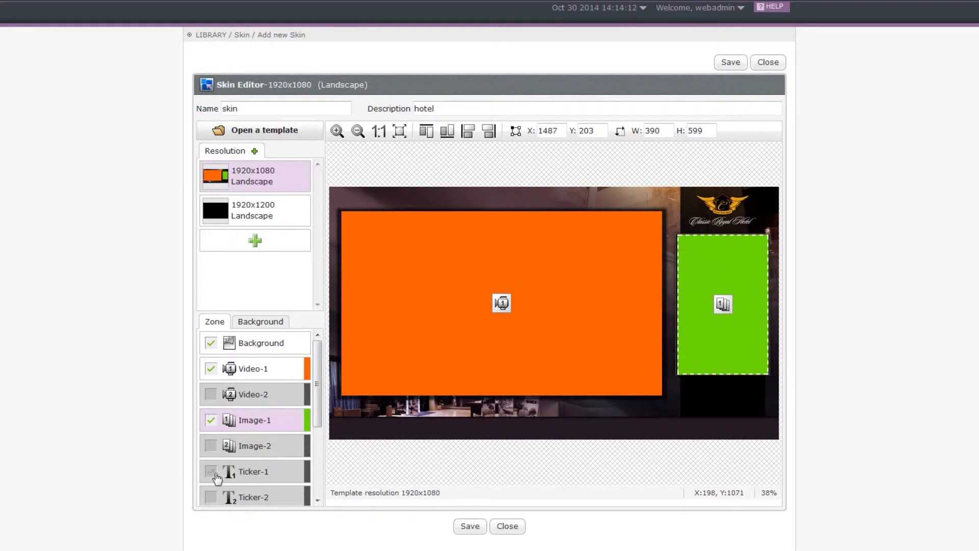
Add Ticker-1 as a 1920x90 strip along the canvas bottom.
{"action": "left_click", "coordinate": [210, 471]}
{"action": "left_click_drag", "start_coordinate": [387, 207], "coordinate": [765, 436]}
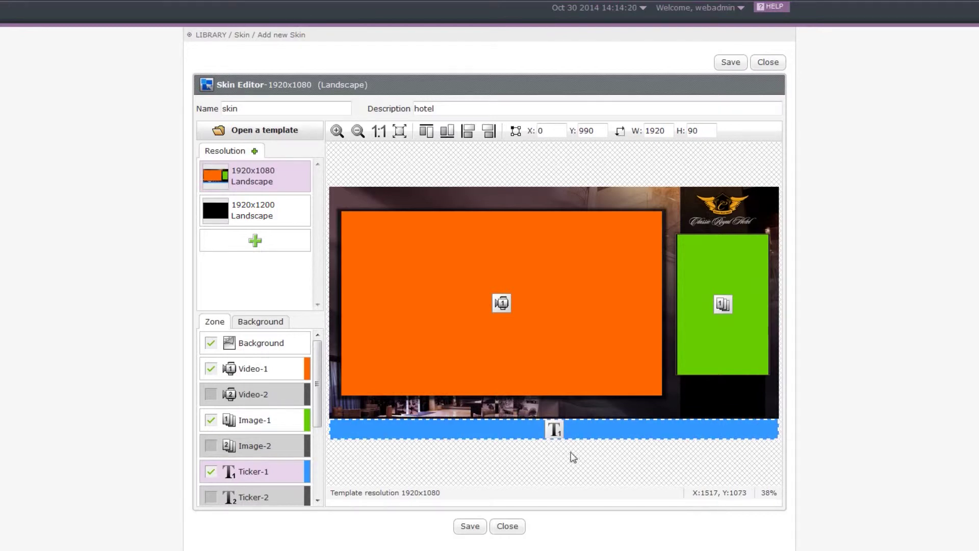
{"action": "scroll", "coordinate": [571, 454], "scroll_direction": "down", "scroll_amount": 1}
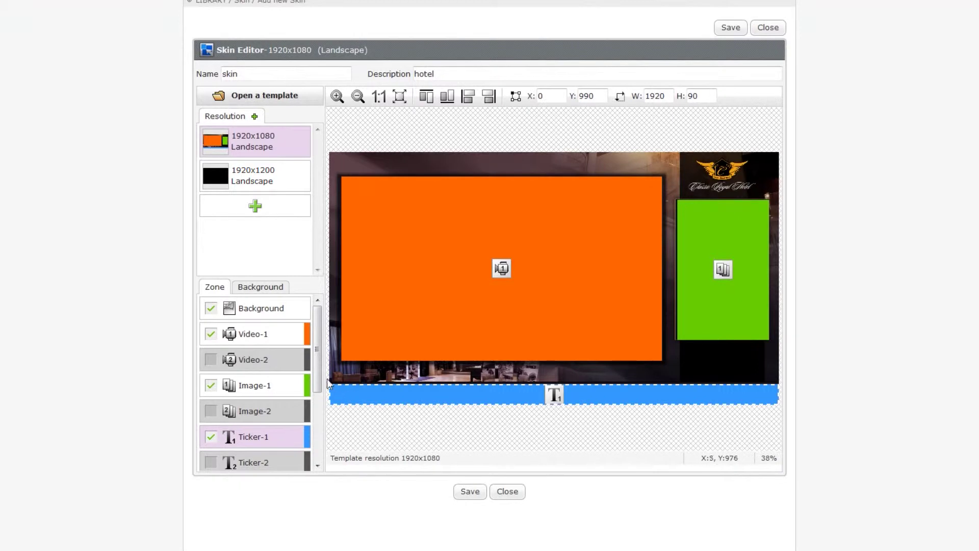
Add a 350x75 clock zone in the 17:48 digital style and place it beneath Image-1.
{"action": "scroll", "coordinate": [320, 454], "scroll_direction": "down", "scroll_amount": 4}
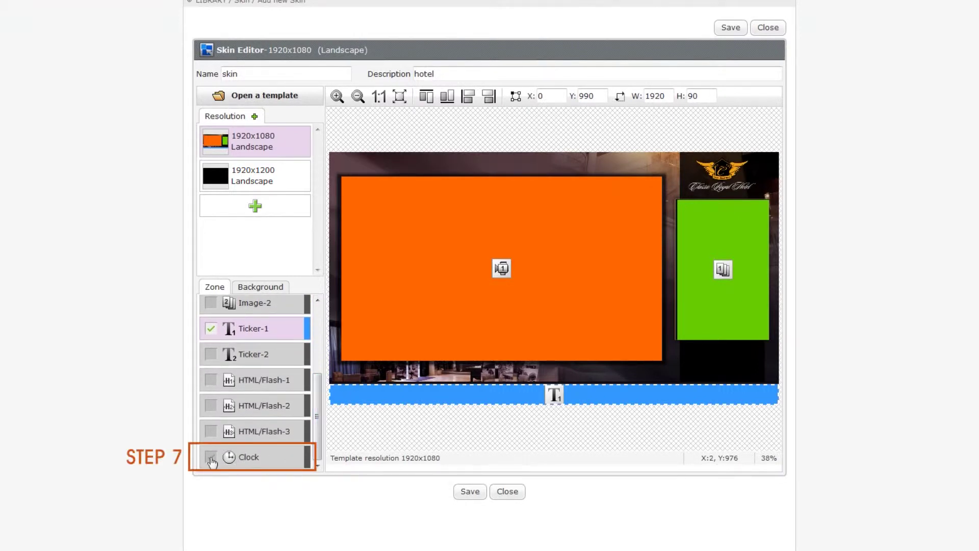
{"action": "left_click", "coordinate": [211, 457]}
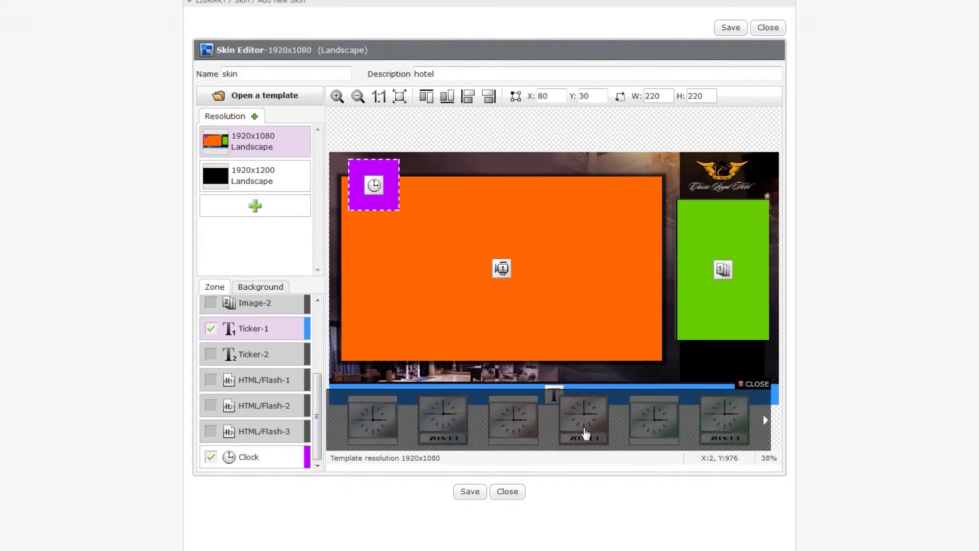
{"action": "left_click", "coordinate": [765, 421]}
{"action": "left_click", "coordinate": [766, 423]}
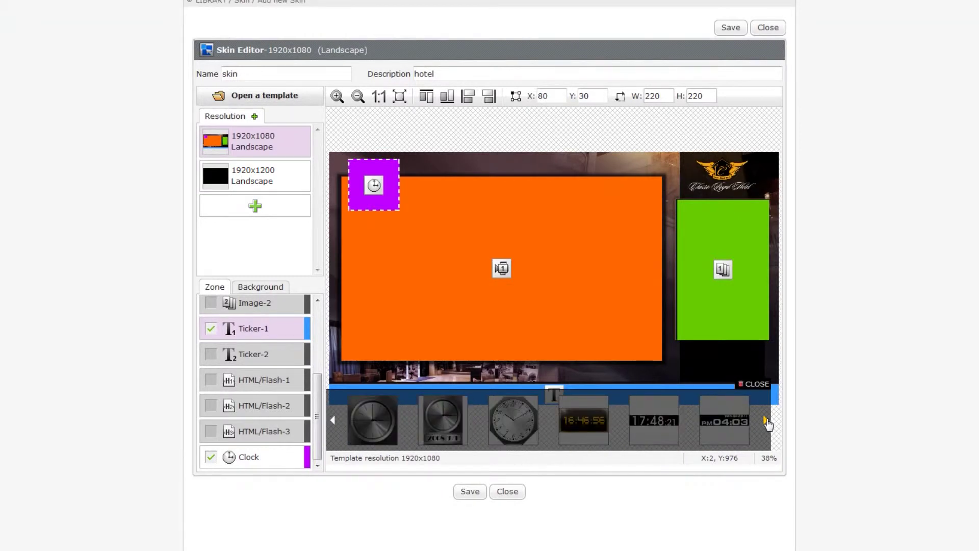
{"action": "left_click", "coordinate": [660, 422]}
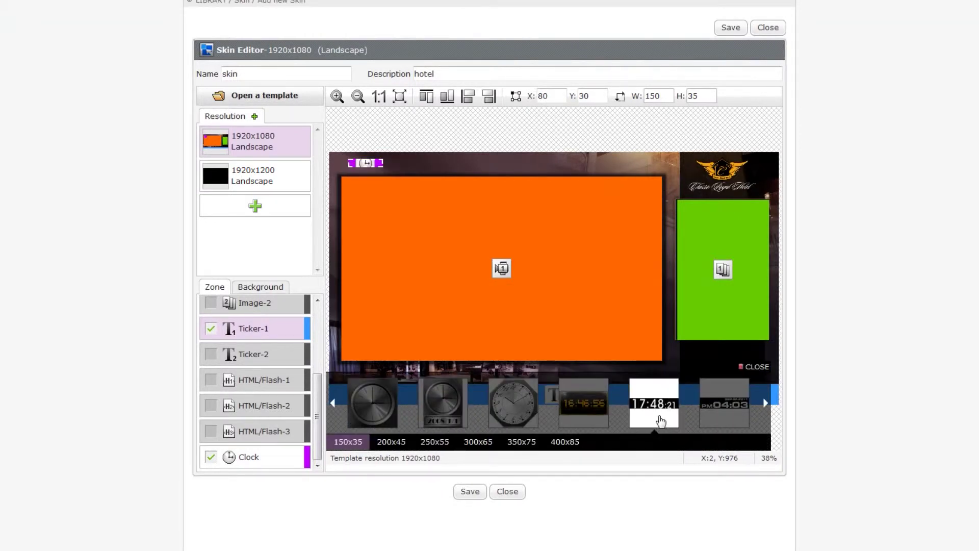
{"action": "left_click", "coordinate": [525, 443]}
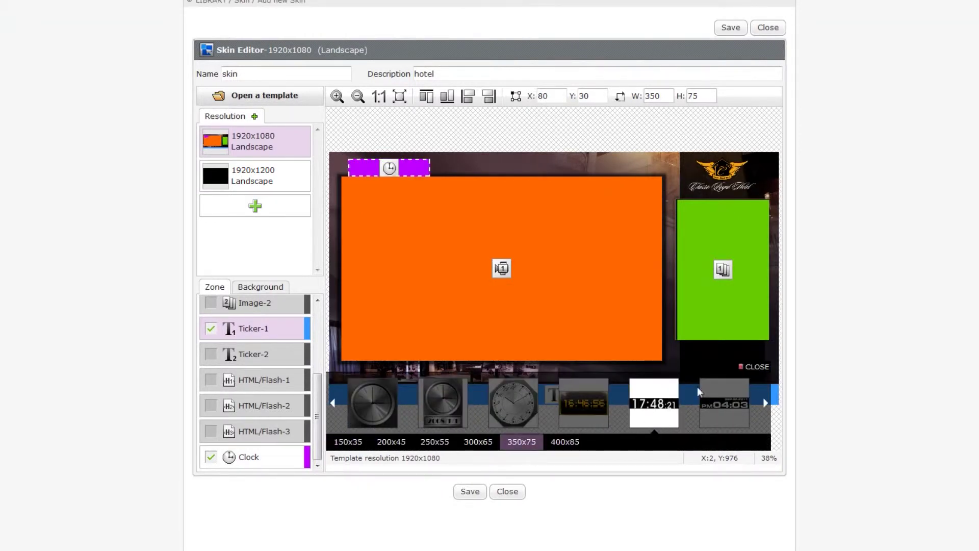
{"action": "left_click", "coordinate": [762, 366]}
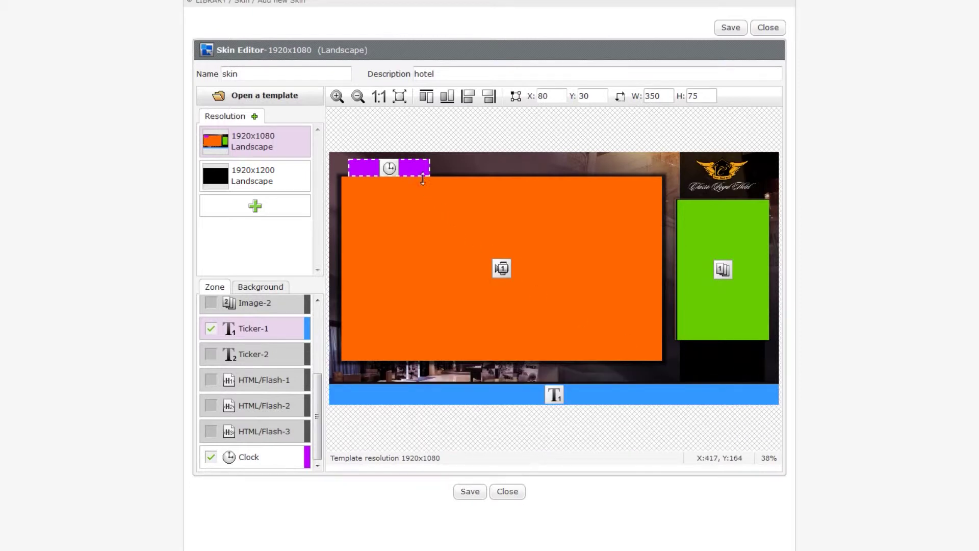
{"action": "left_click_drag", "start_coordinate": [419, 167], "coordinate": [751, 363]}
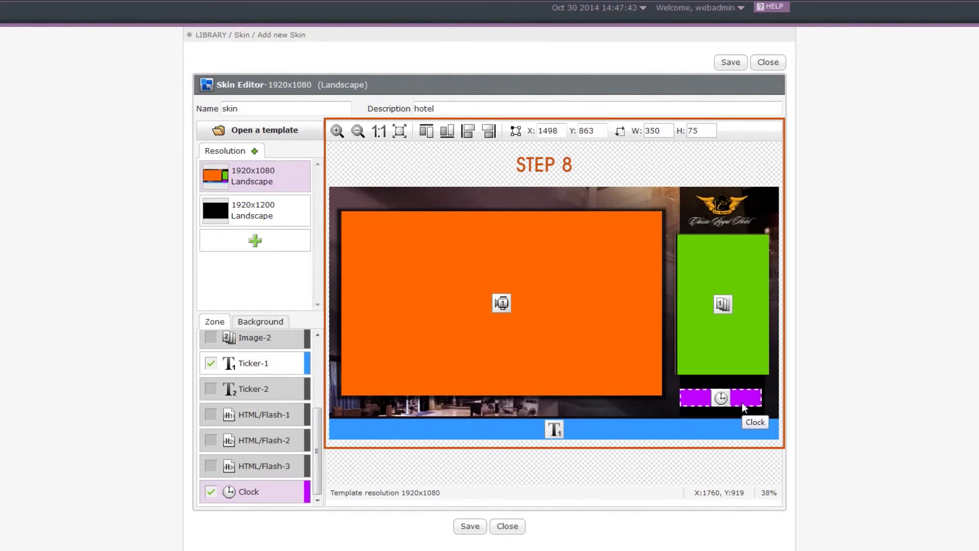
Shrink the Video-1 zone slightly from its top-left and bottom-right corners.
{"action": "left_click", "coordinate": [619, 354]}
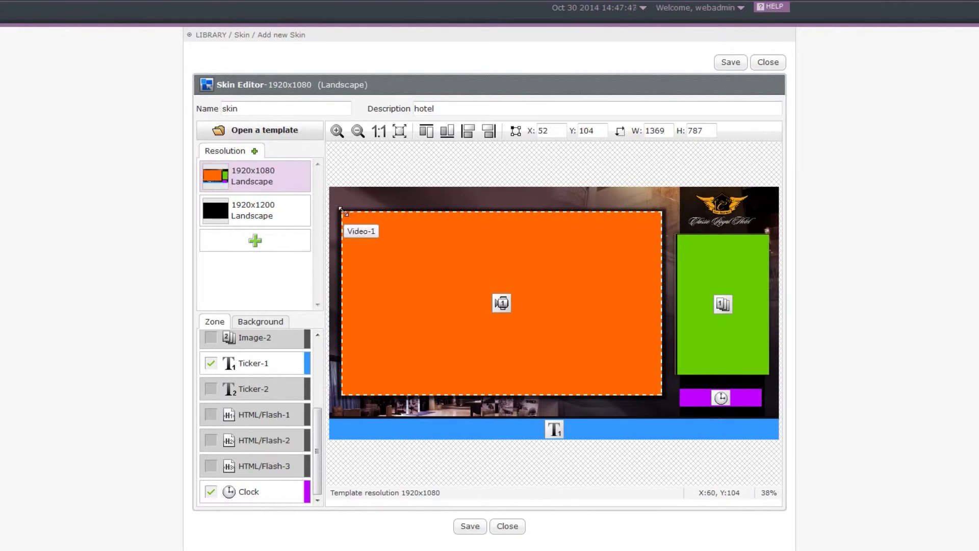
{"action": "left_click_drag", "start_coordinate": [341, 209], "coordinate": [344, 213]}
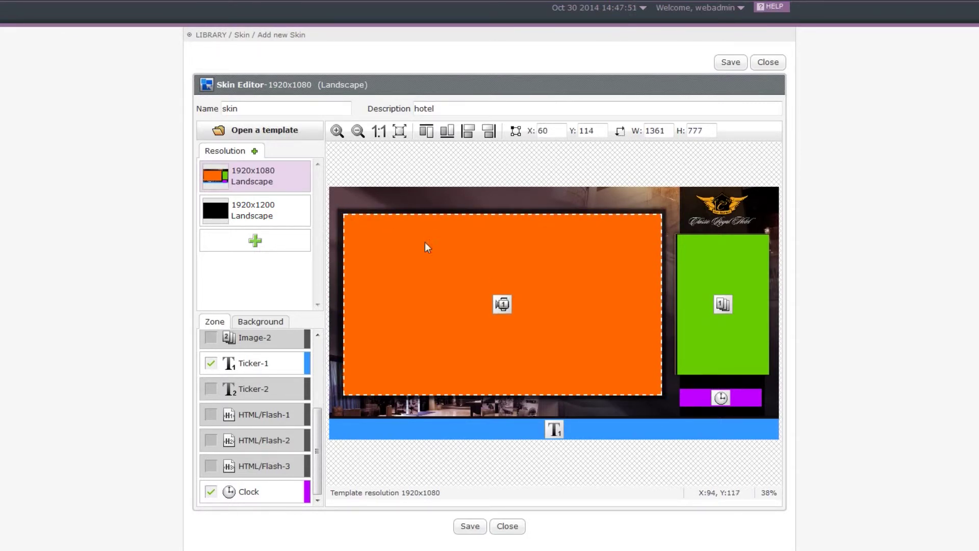
{"action": "left_click_drag", "start_coordinate": [662, 396], "coordinate": [659, 392]}
{"action": "left_click_drag", "start_coordinate": [661, 393], "coordinate": [660, 391]}
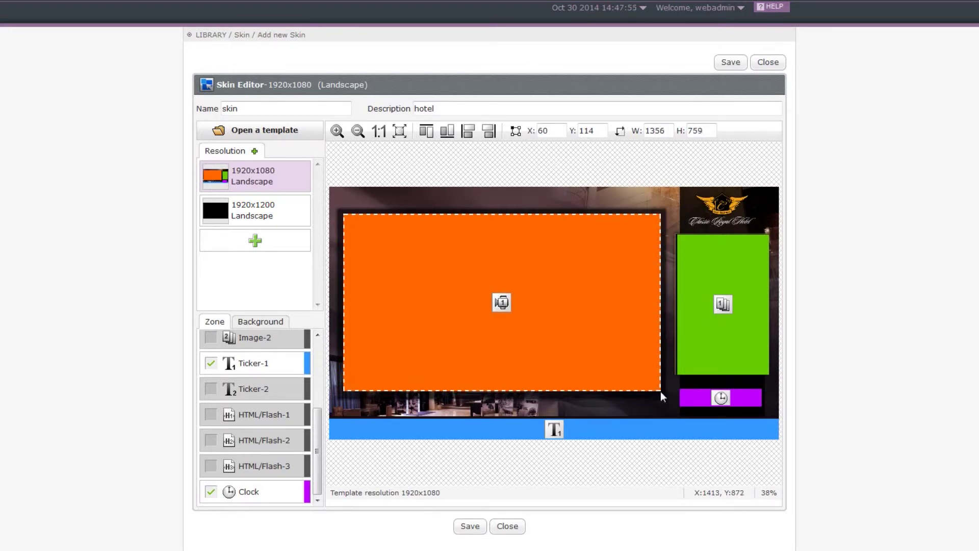
Set Image-1 to X 1478, Y 201, height 600, and nudge the Clock to X 1503, Y 871.
{"action": "left_click", "coordinate": [721, 326]}
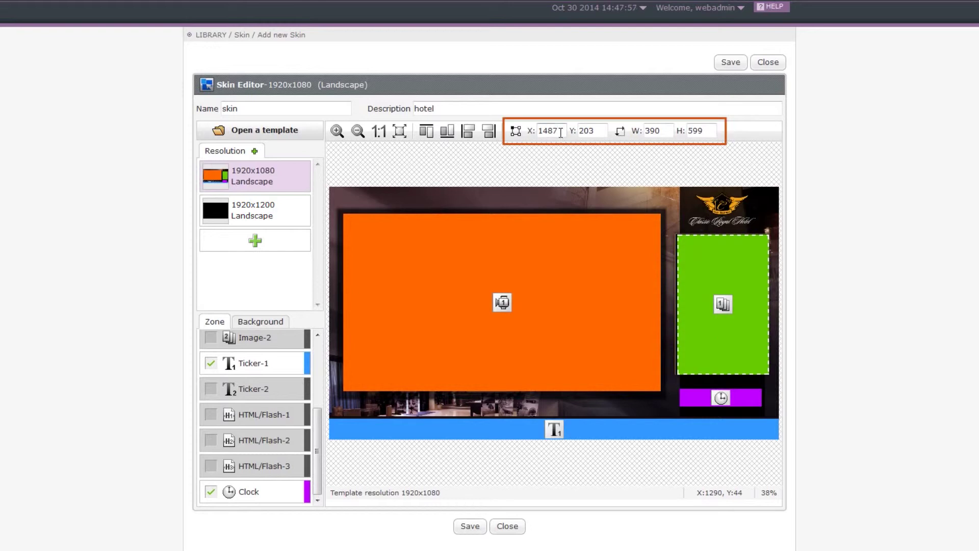
{"action": "left_click_drag", "start_coordinate": [548, 131], "coordinate": [590, 131]}
{"action": "type", "text": "78"}
{"action": "type", "text": "1"}
{"action": "double_click", "coordinate": [697, 130]}
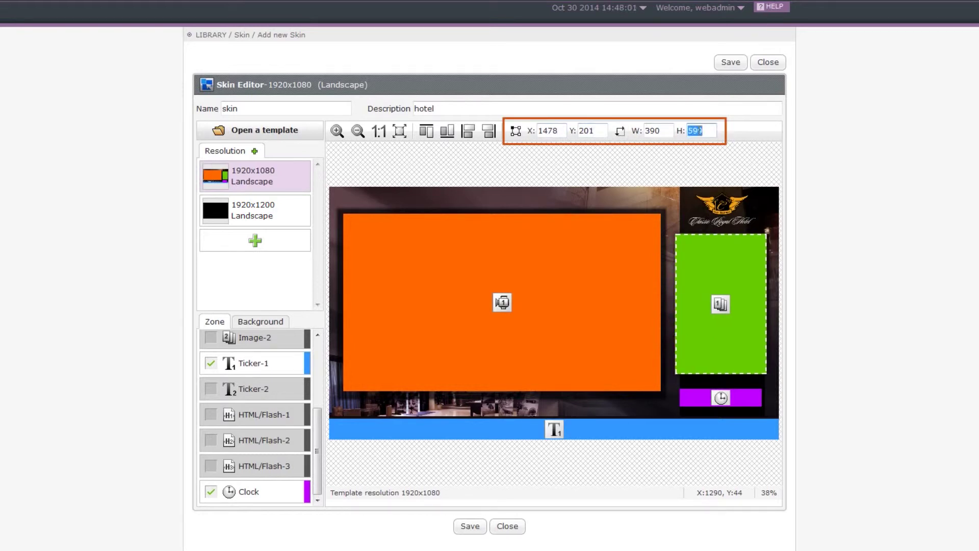
{"action": "type", "text": "600"}
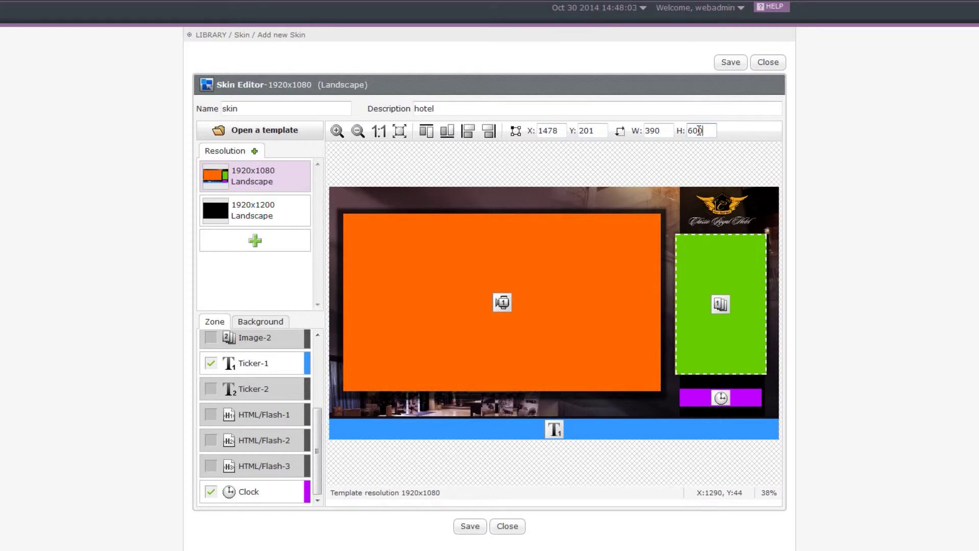
{"action": "left_click", "coordinate": [706, 397]}
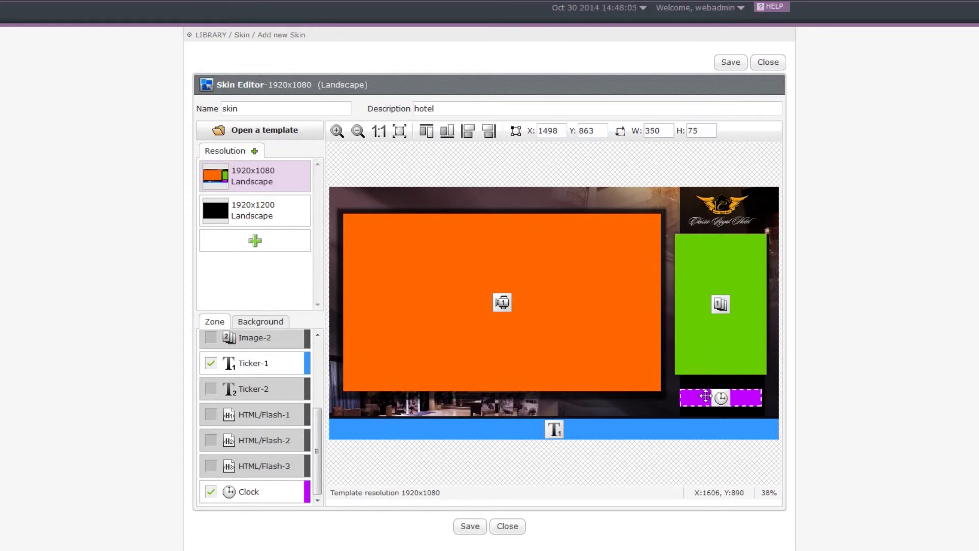
{"action": "left_click_drag", "start_coordinate": [706, 397], "coordinate": [707, 399]}
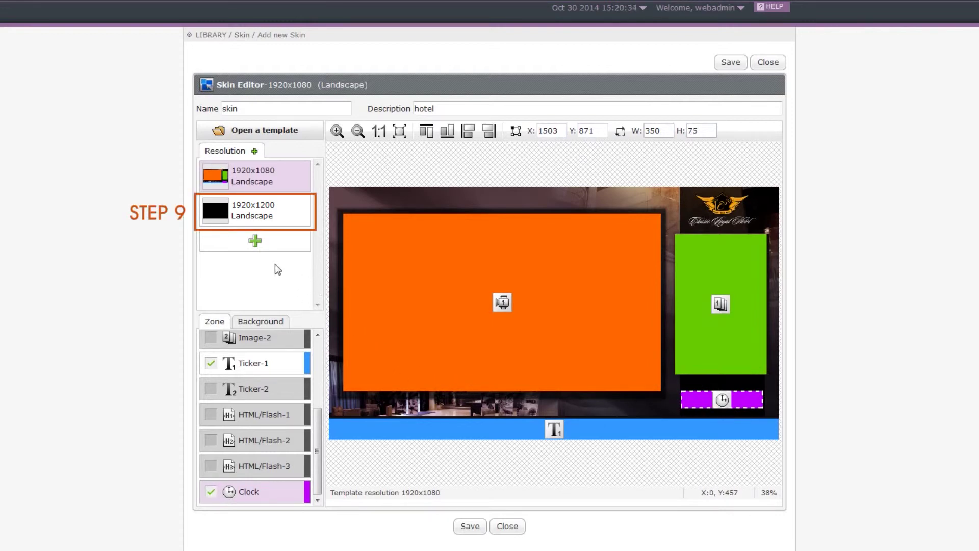
Switch to the 1920x1200 Landscape layout and save the skin.
{"action": "left_click", "coordinate": [242, 211]}
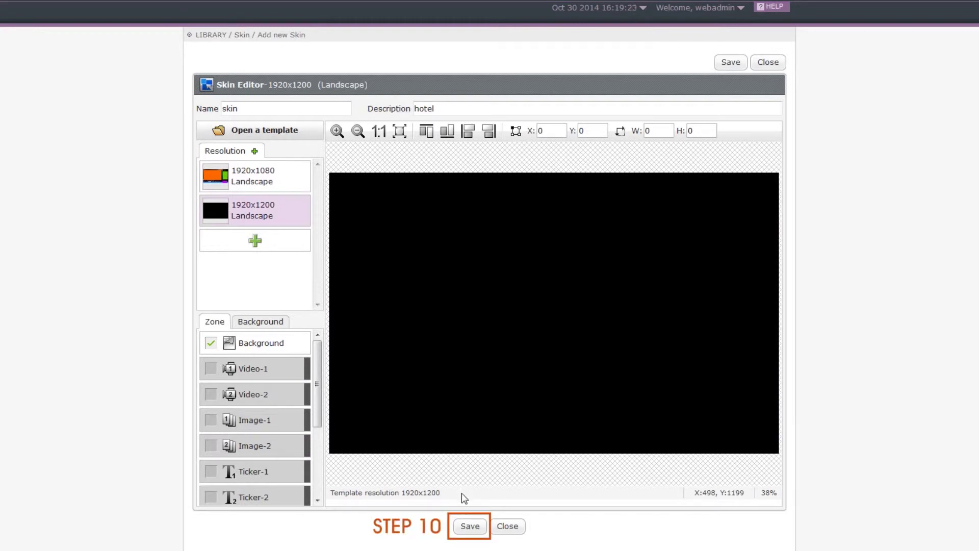
{"action": "left_click", "coordinate": [473, 527]}
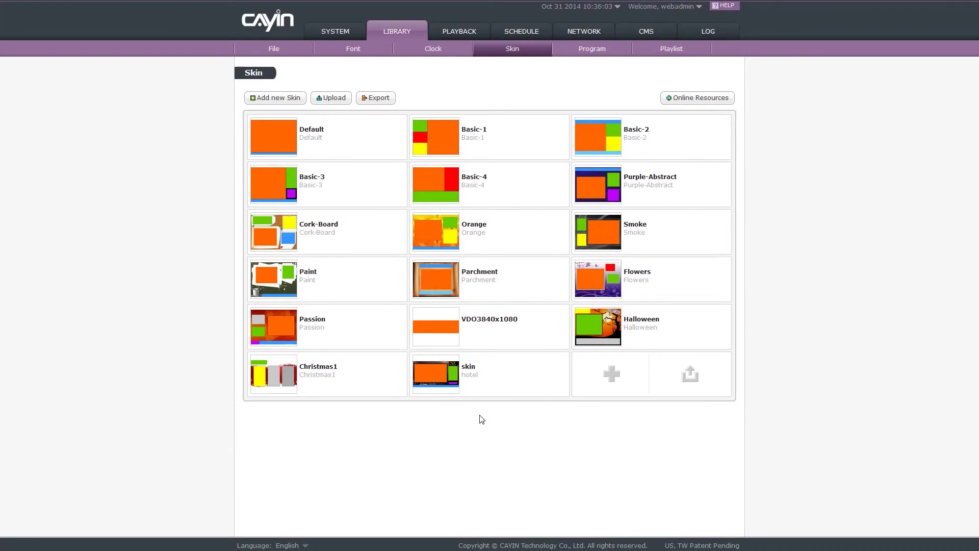
Open the new 'skin' tile from the Library Skin list for editing.
{"action": "mouse_move", "coordinate": [520, 371]}
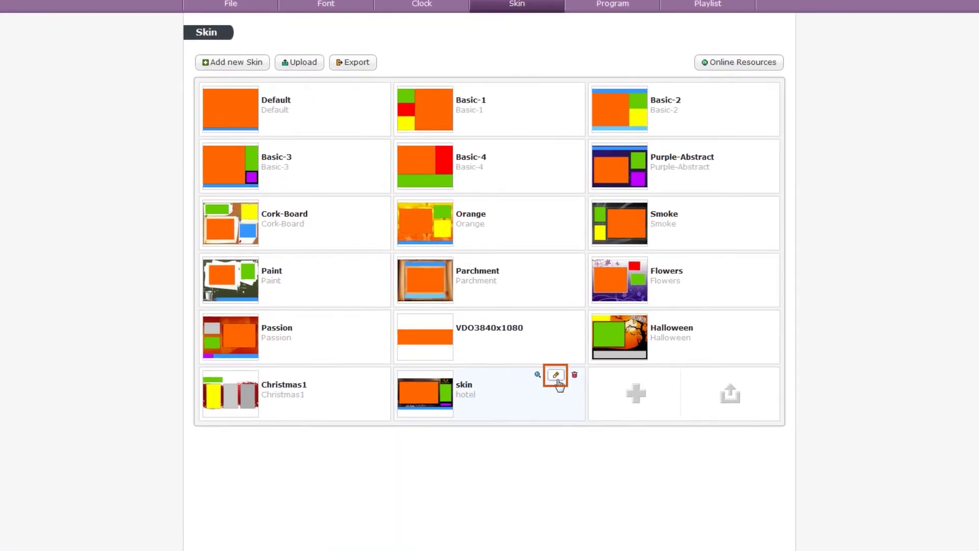
{"action": "left_click", "coordinate": [556, 375]}
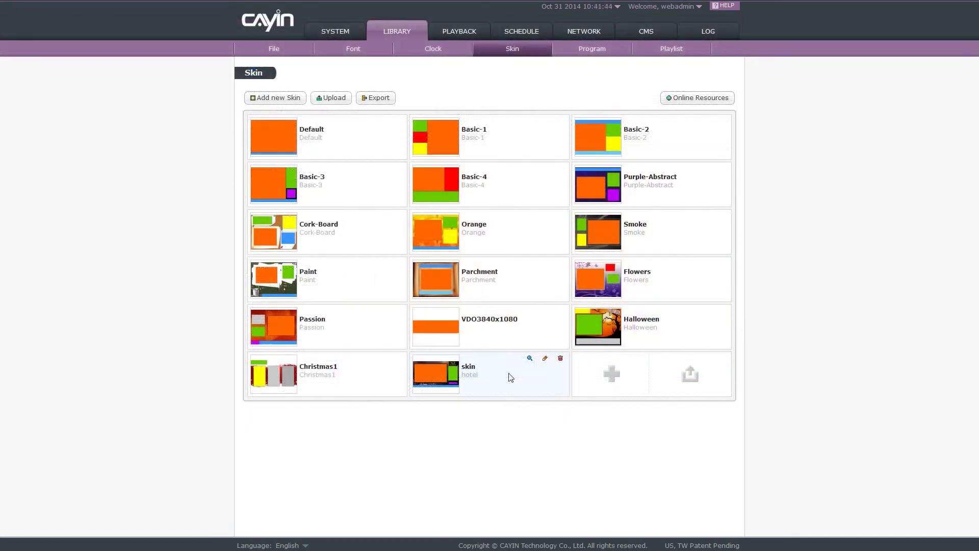
Preview 'skin' to see its zone sizes and suggested 1920x1200 and 1920x1080 resolutions.
{"action": "left_click", "coordinate": [529, 358]}
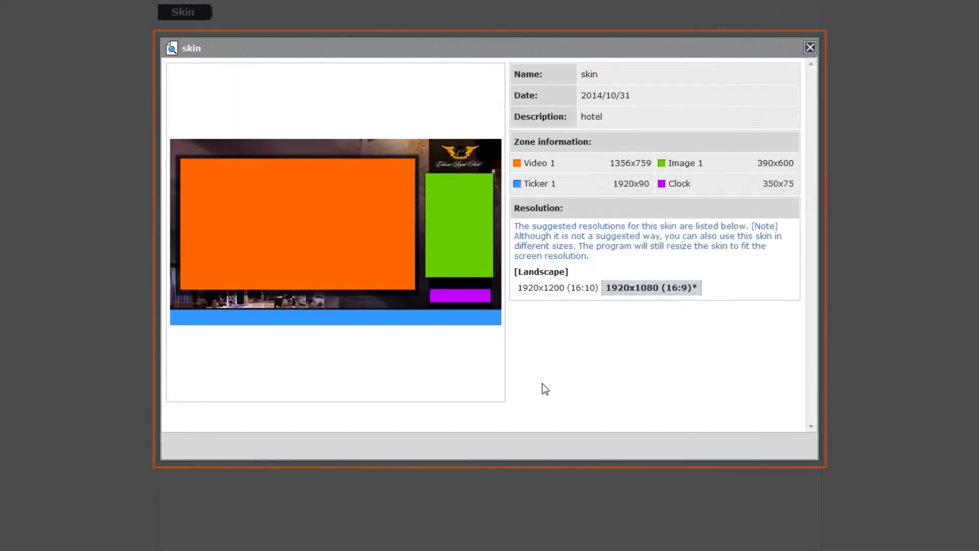